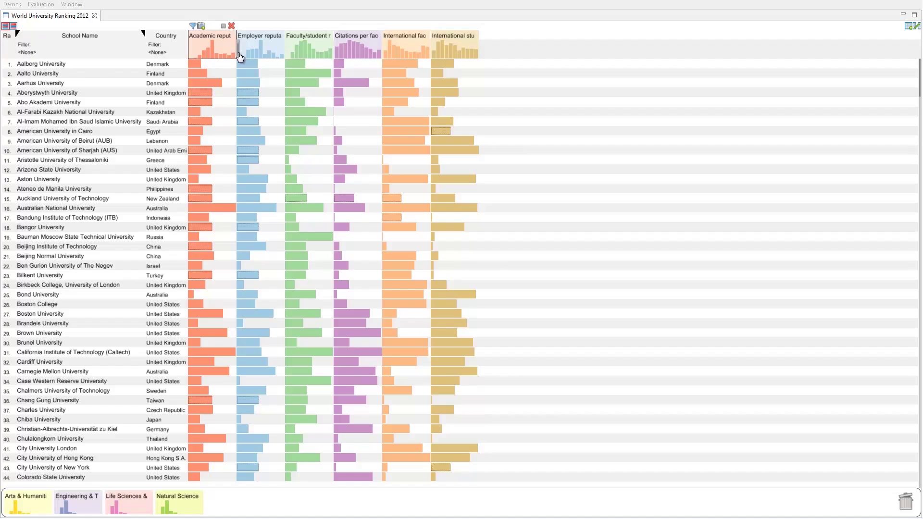
Reorder the Employer reputation column, remove it to the column pool, and reinsert it after Academic reputation.
{"action": "mouse_move", "coordinate": [254, 66]}
{"action": "left_mouse_down"}
{"action": "mouse_move", "coordinate": [205, 72]}
{"action": "mouse_move", "coordinate": [187, 55]}
{"action": "mouse_move", "coordinate": [337, 56]}
{"action": "mouse_move", "coordinate": [240, 58]}
{"action": "left_mouse_up"}
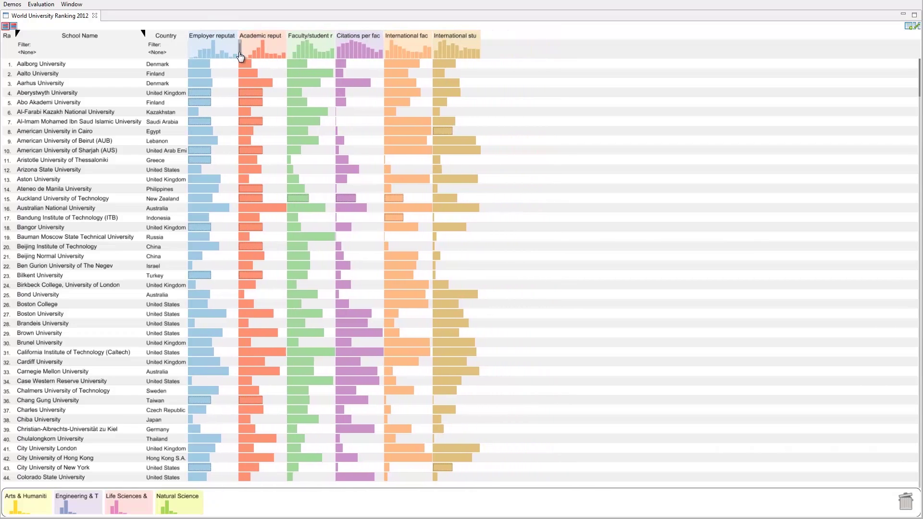
{"action": "mouse_move", "coordinate": [241, 59]}
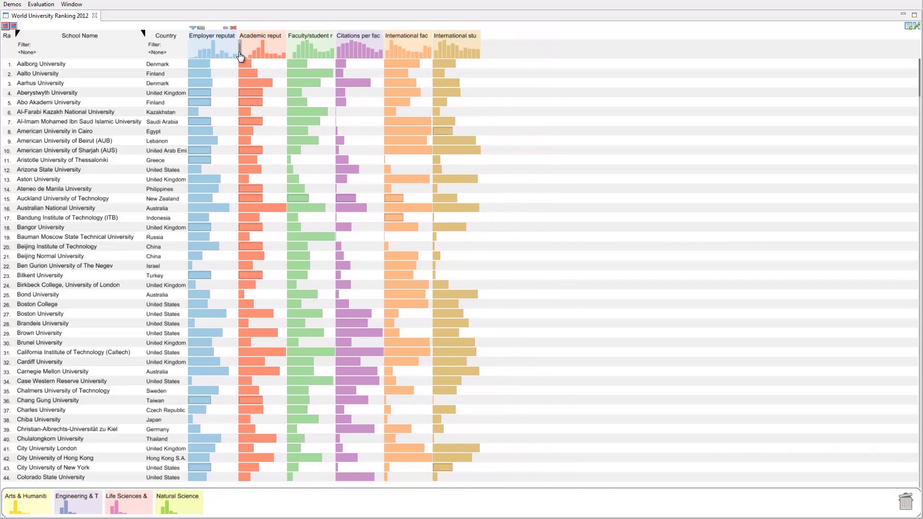
{"action": "left_click", "coordinate": [234, 26]}
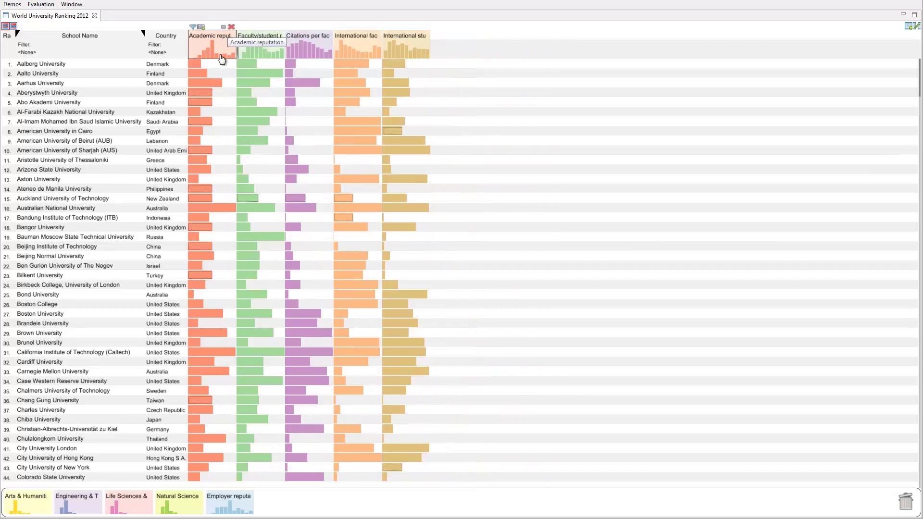
{"action": "mouse_move", "coordinate": [228, 496]}
{"action": "left_mouse_down"}
{"action": "mouse_move", "coordinate": [250, 168]}
{"action": "mouse_move", "coordinate": [237, 60]}
{"action": "left_mouse_up"}
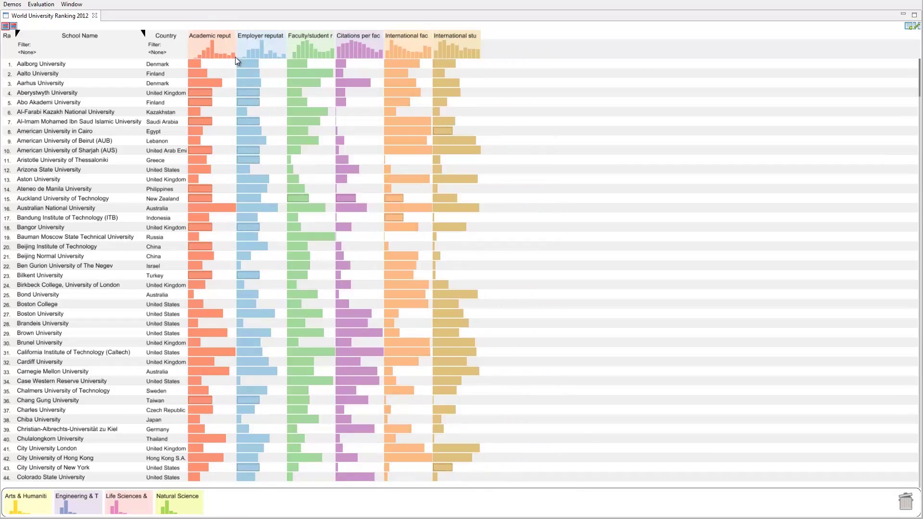
Switch the table to the layout with progressively shrinking rows and return it to uniform row heights.
{"action": "mouse_move", "coordinate": [246, 58]}
{"action": "left_click", "coordinate": [13, 26]}
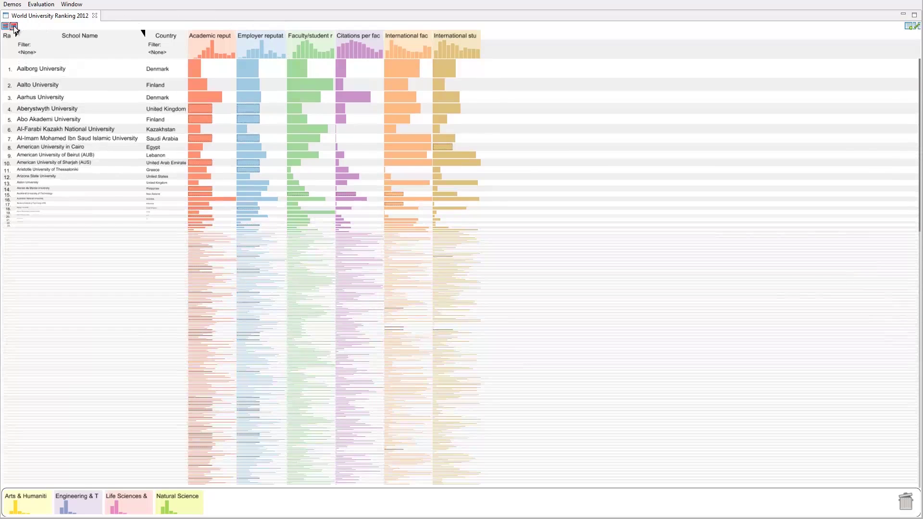
{"action": "left_click", "coordinate": [5, 26]}
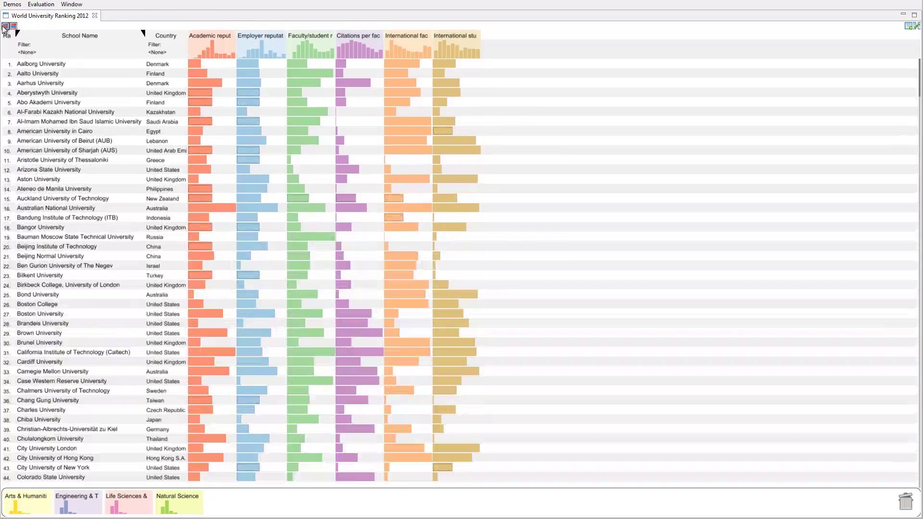
Filter the Country column so that only United States is included.
{"action": "mouse_move", "coordinate": [27, 30]}
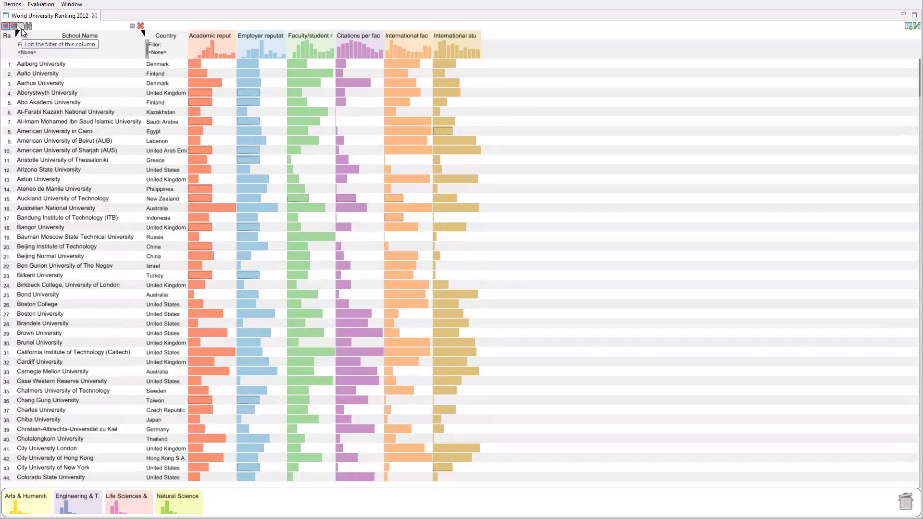
{"action": "mouse_move", "coordinate": [150, 29]}
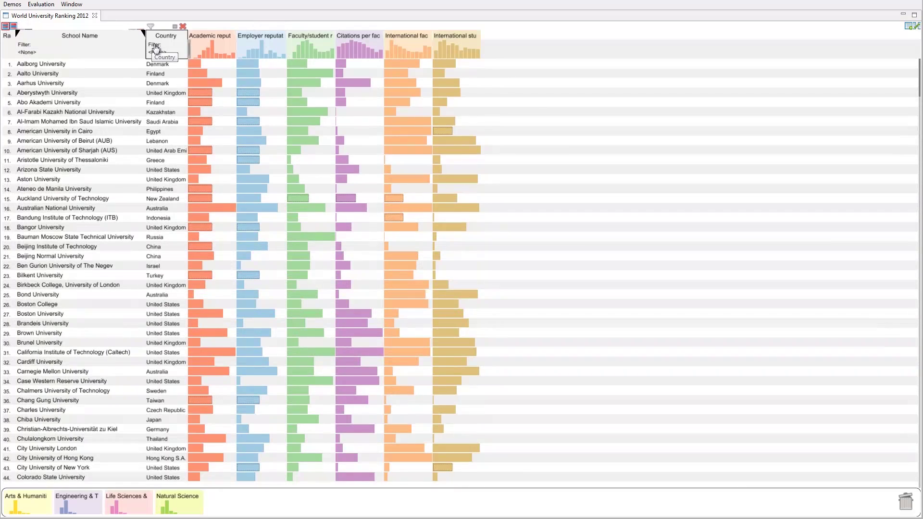
{"action": "left_click", "coordinate": [151, 27]}
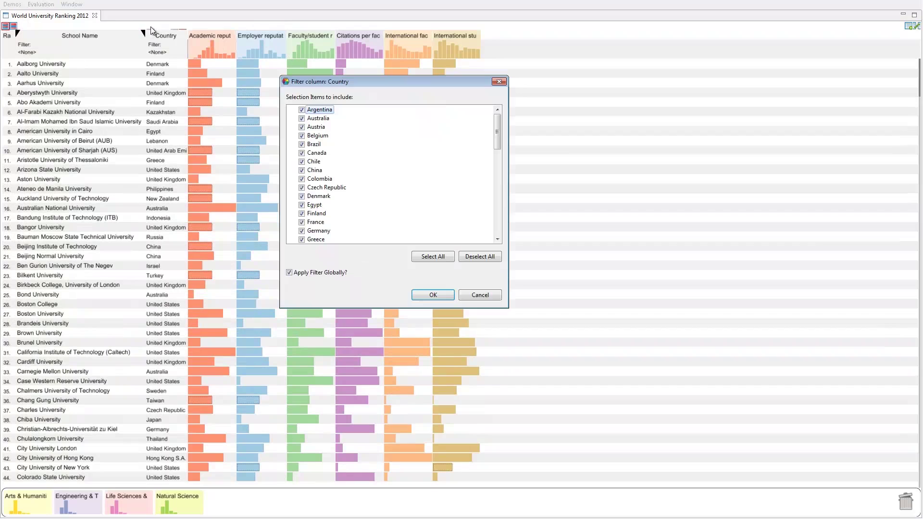
{"action": "left_click_drag", "start_coordinate": [497, 134], "coordinate": [495, 219]}
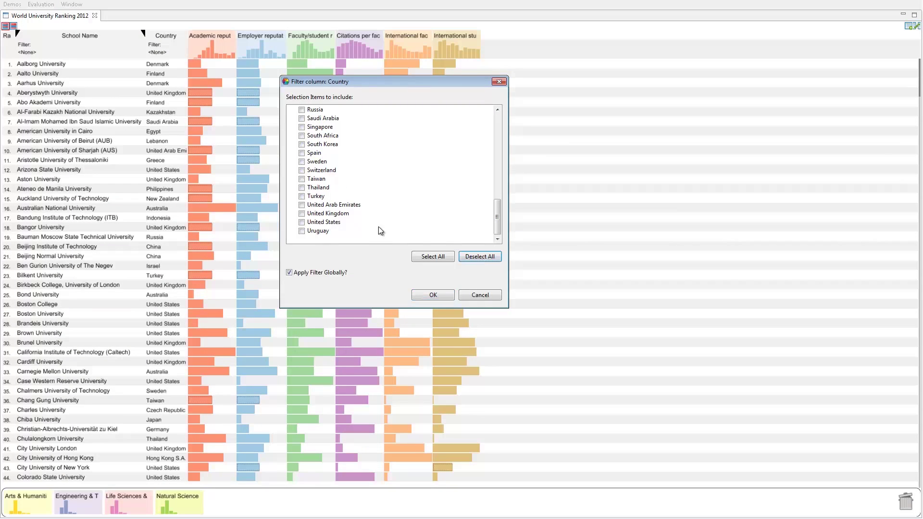
{"action": "left_click", "coordinate": [302, 222]}
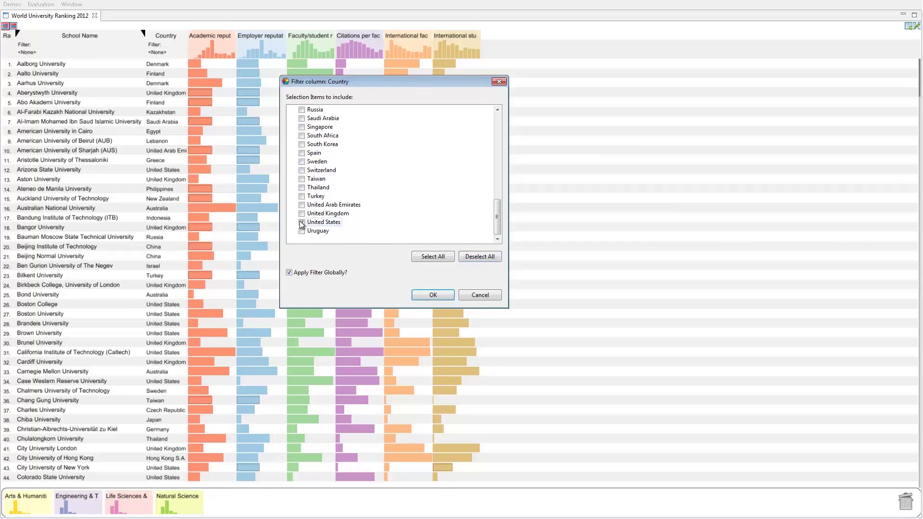
{"action": "left_click", "coordinate": [427, 295]}
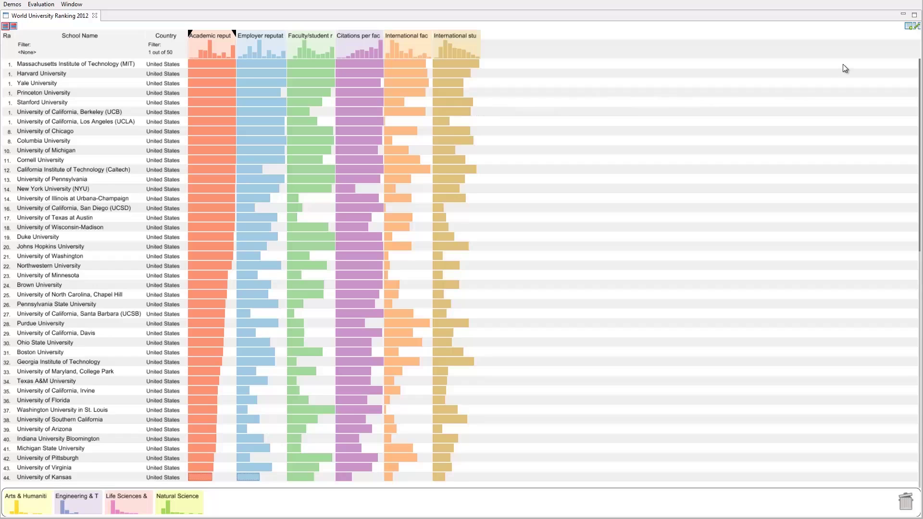
Create a sum column combining all six attributes from Academic reputation to International student ratio, and order the table by it.
{"action": "left_click", "coordinate": [907, 26]}
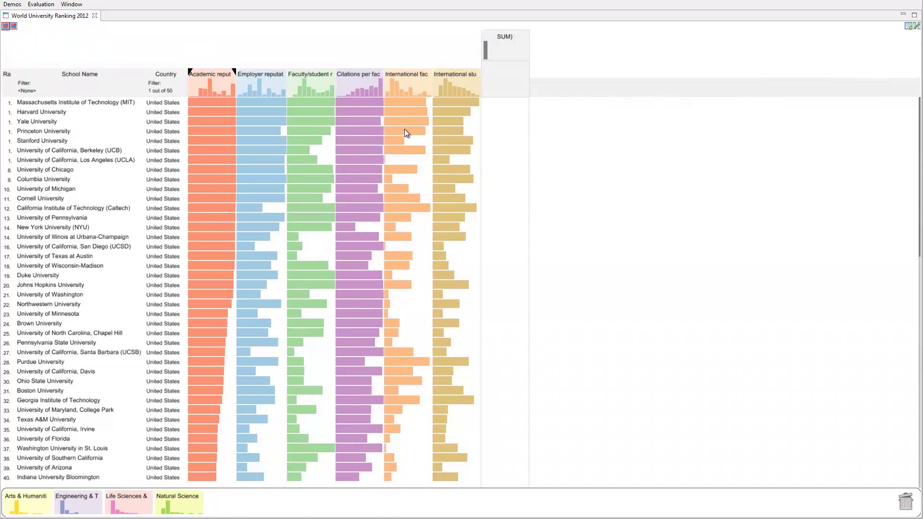
{"action": "left_click_drag", "start_coordinate": [207, 77], "coordinate": [501, 56]}
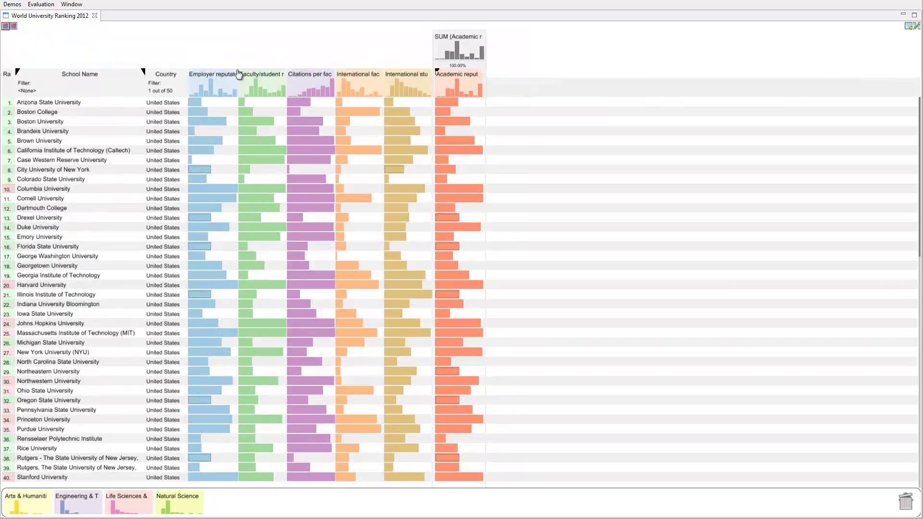
{"action": "left_click_drag", "start_coordinate": [231, 75], "coordinate": [371, 57]}
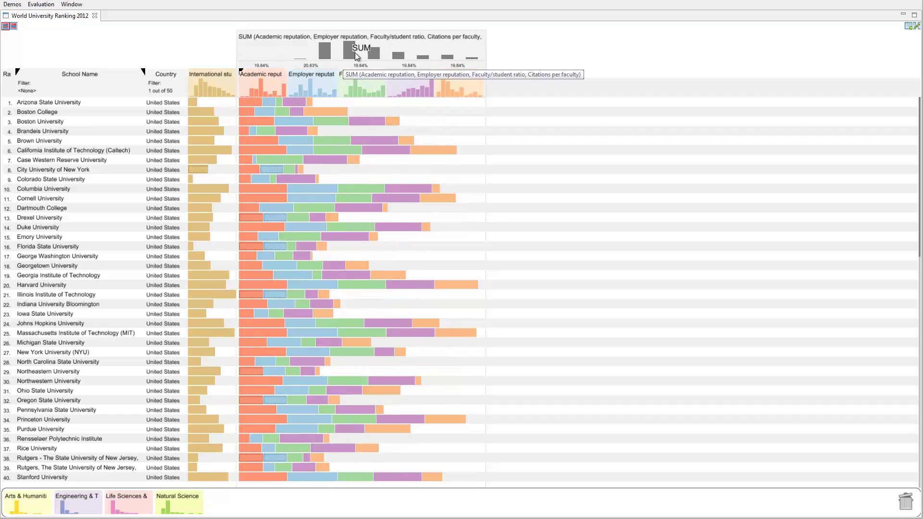
{"action": "left_click_drag", "start_coordinate": [224, 85], "coordinate": [341, 51]}
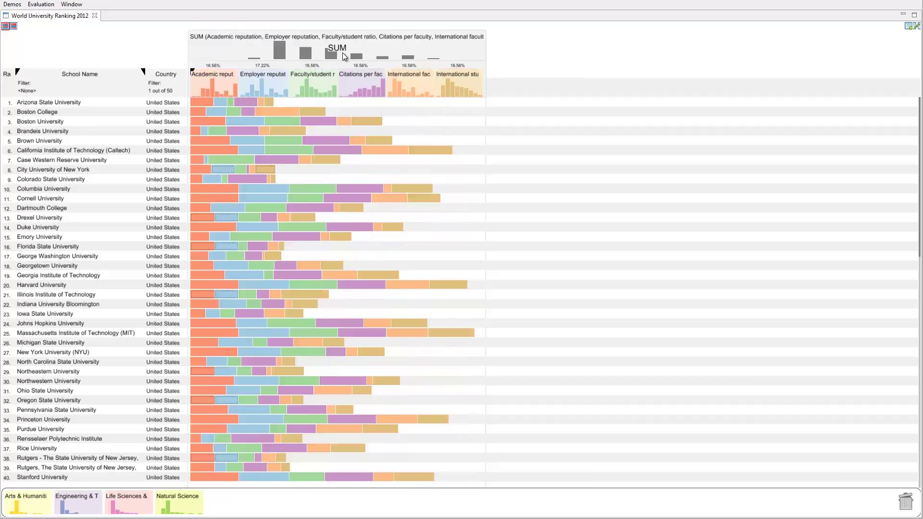
{"action": "left_click", "coordinate": [343, 52]}
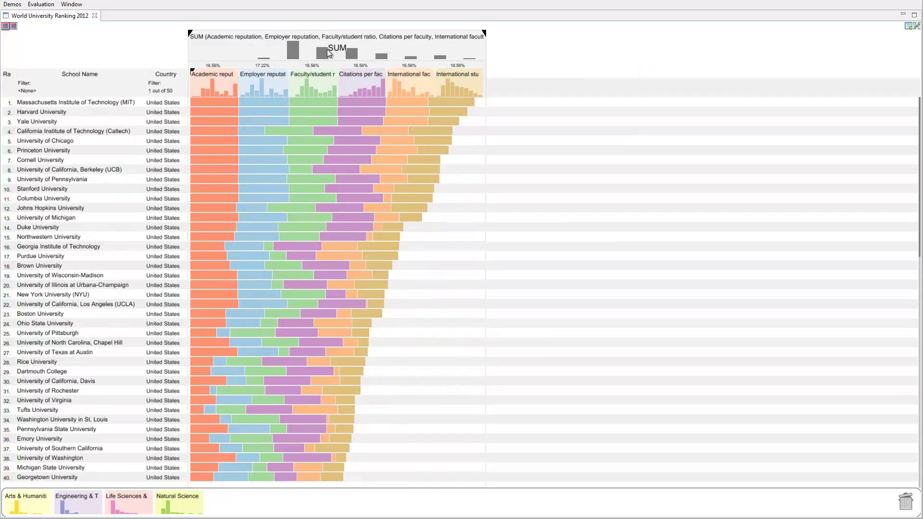
Set the sum column's weights to 40 for Academic reputation, 10 for Employer reputation, 20 for Faculty/student ratio and 20 for Citations per faculty.
{"action": "double_click", "coordinate": [264, 65]}
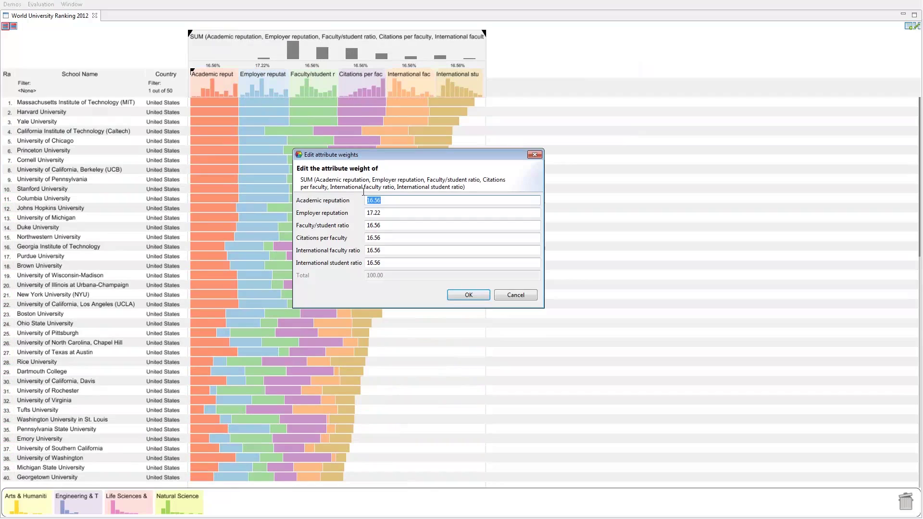
{"action": "type", "text": "40"}
{"action": "key", "text": "Tab"}
{"action": "type", "text": "10"}
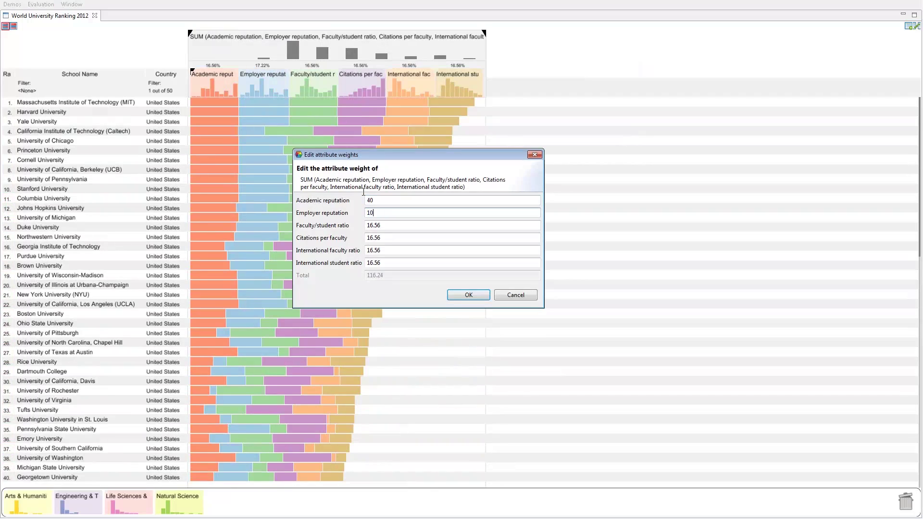
{"action": "key", "text": "Tab"}
{"action": "type", "text": "20"}
{"action": "key", "text": "Tab"}
{"action": "type", "text": "20"}
Set the weights of International faculty ratio and International student ratio to 5 each and apply the weighting.
{"action": "key", "text": "Tab"}
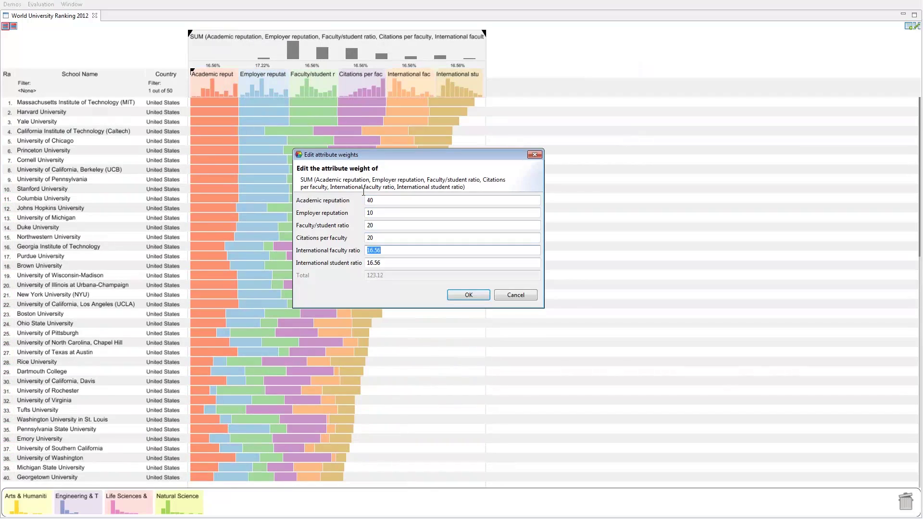
{"action": "type", "text": "5"}
{"action": "key", "text": "Tab"}
{"action": "type", "text": "5"}
{"action": "key", "text": "Tab"}
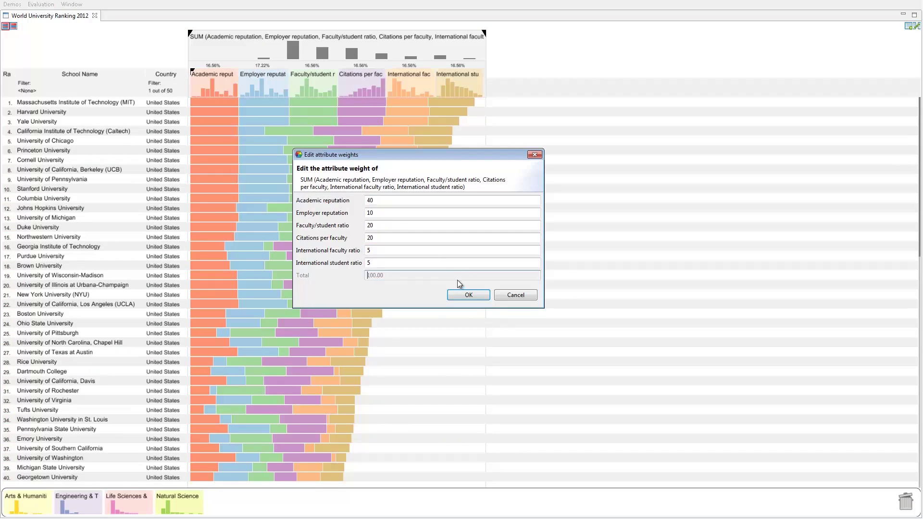
{"action": "left_click", "coordinate": [480, 299]}
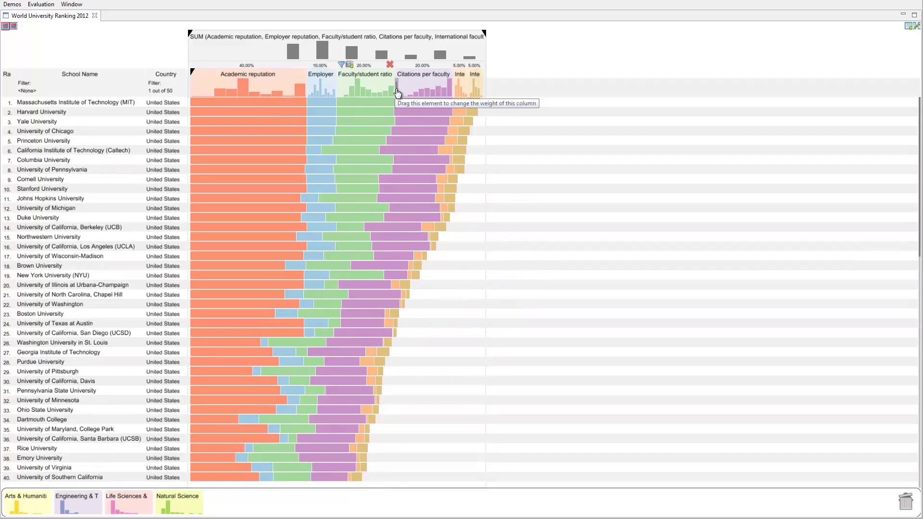
Increase the Faculty/student ratio weight to about 26% and take a snapshot of the sum column for comparison.
{"action": "left_click_drag", "start_coordinate": [397, 92], "coordinate": [423, 91]}
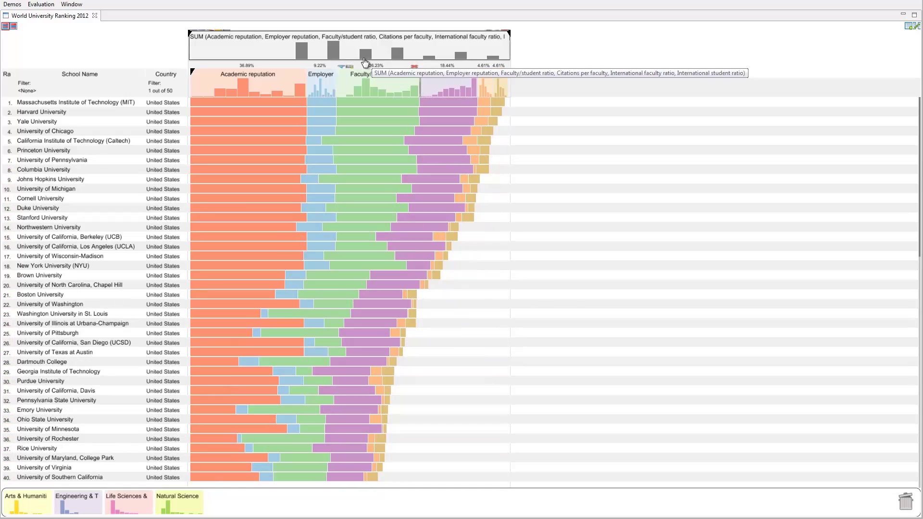
{"action": "mouse_move", "coordinate": [364, 61]}
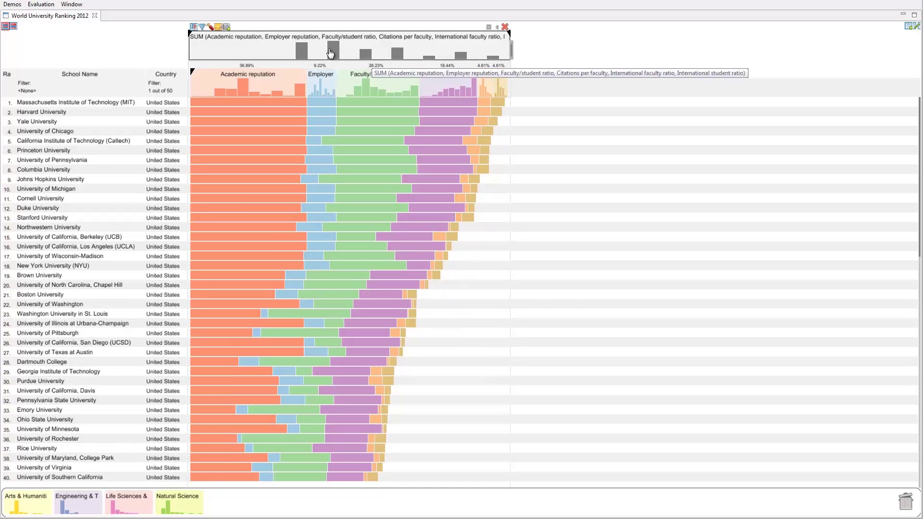
{"action": "left_click", "coordinate": [226, 27]}
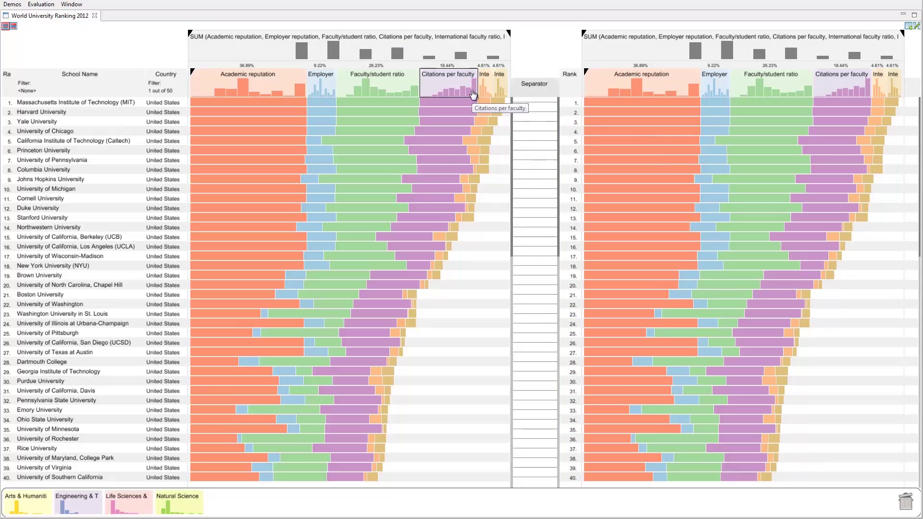
Remove Citations per faculty from the original sum column and show rank differences in the snapshot's Rank column.
{"action": "left_click", "coordinate": [473, 66]}
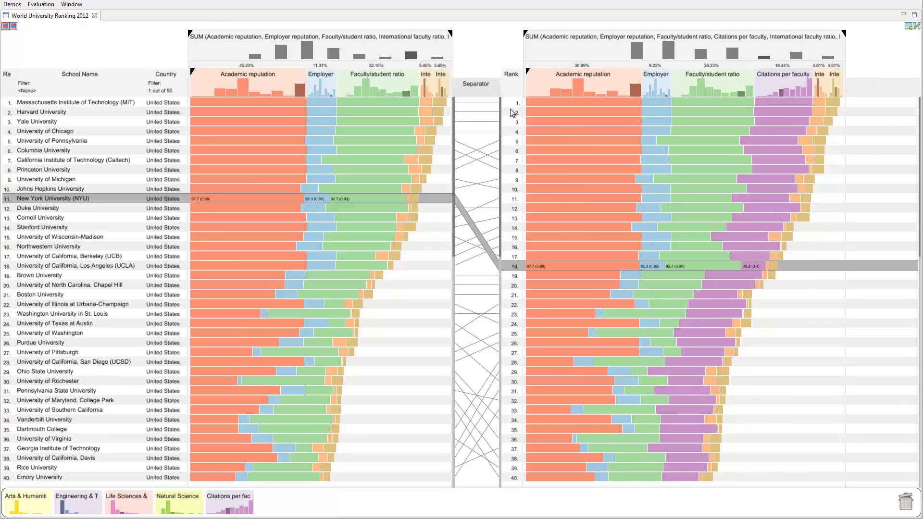
{"action": "left_click", "coordinate": [504, 66]}
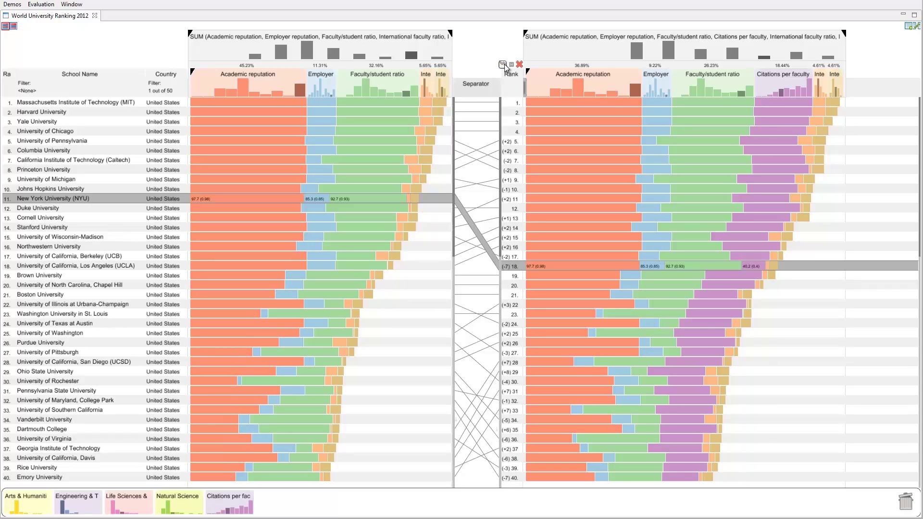
{"action": "mouse_move", "coordinate": [488, 81]}
Edit the New York University (NYU) row, setting its International student ratio to 75.7.
{"action": "right_click", "coordinate": [362, 197]}
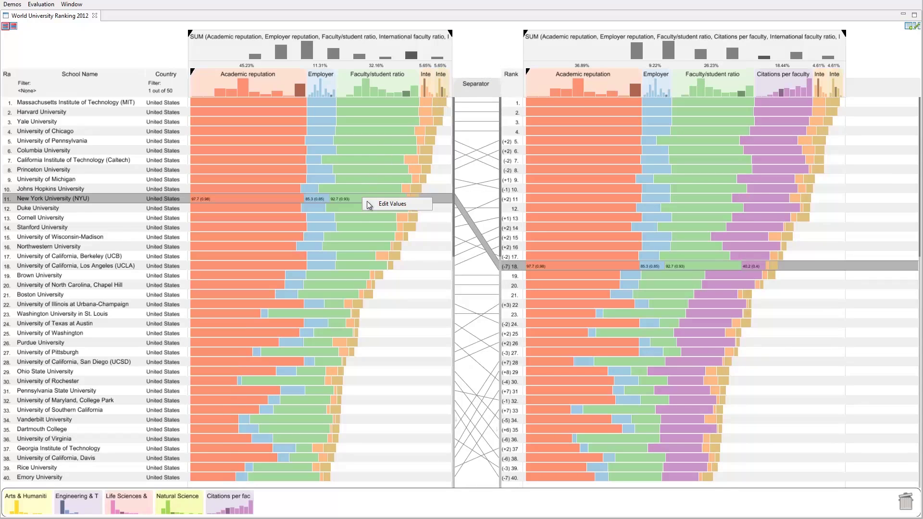
{"action": "left_click", "coordinate": [386, 204]}
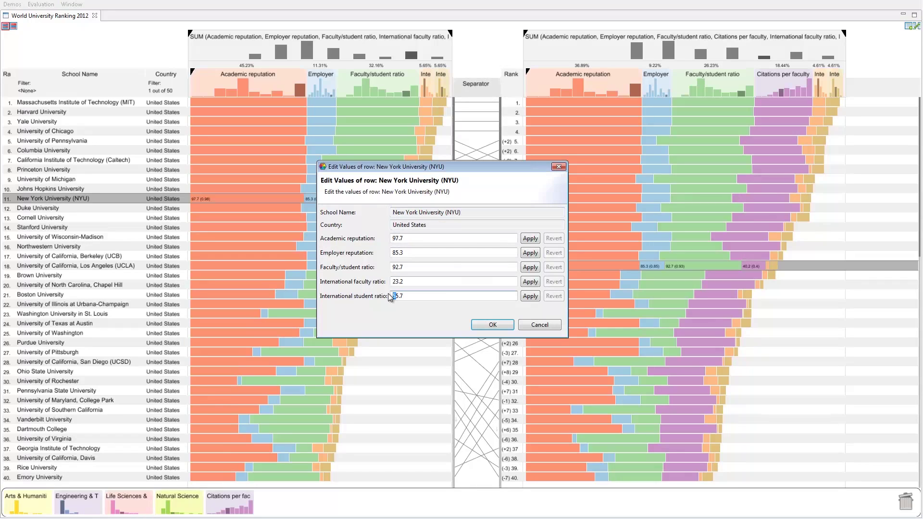
{"action": "type", "text": "7"}
{"action": "left_click", "coordinate": [529, 297]}
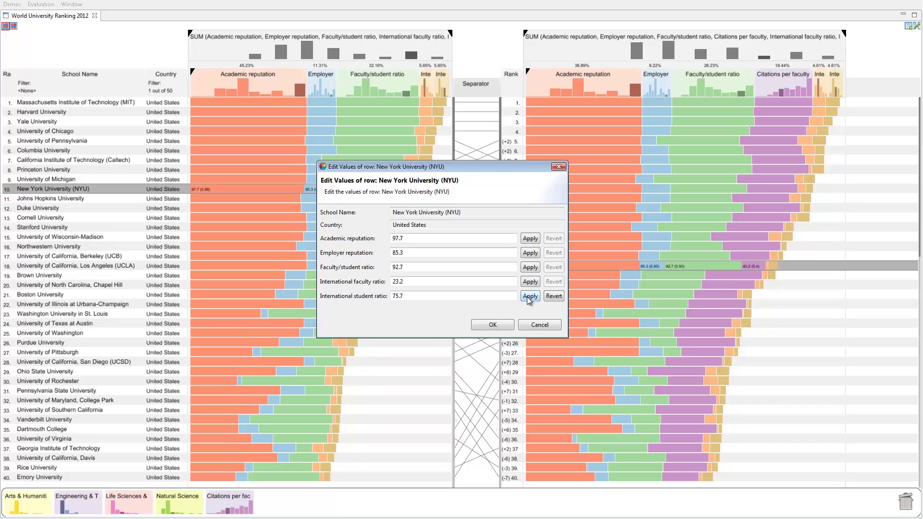
{"action": "left_click", "coordinate": [494, 326]}
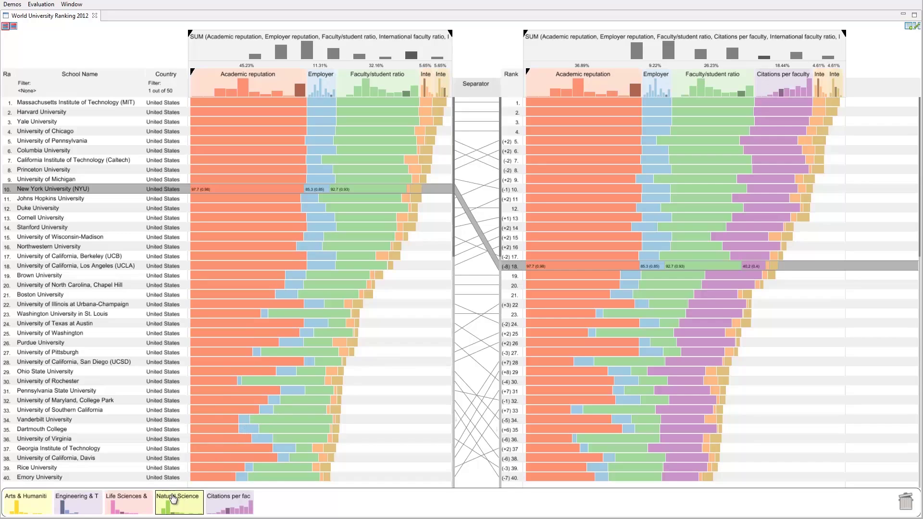
Add the maximum of Natural Sciences and Engineering & Technology to the original sum after Academic reputation, followed by Arts & Humanities.
{"action": "left_click_drag", "start_coordinate": [175, 505], "coordinate": [307, 101]}
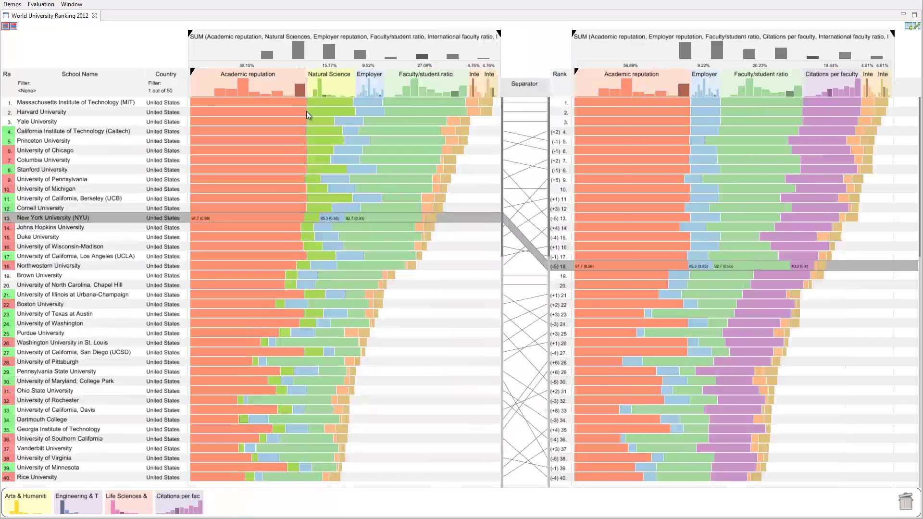
{"action": "left_click_drag", "start_coordinate": [89, 495], "coordinate": [325, 96]}
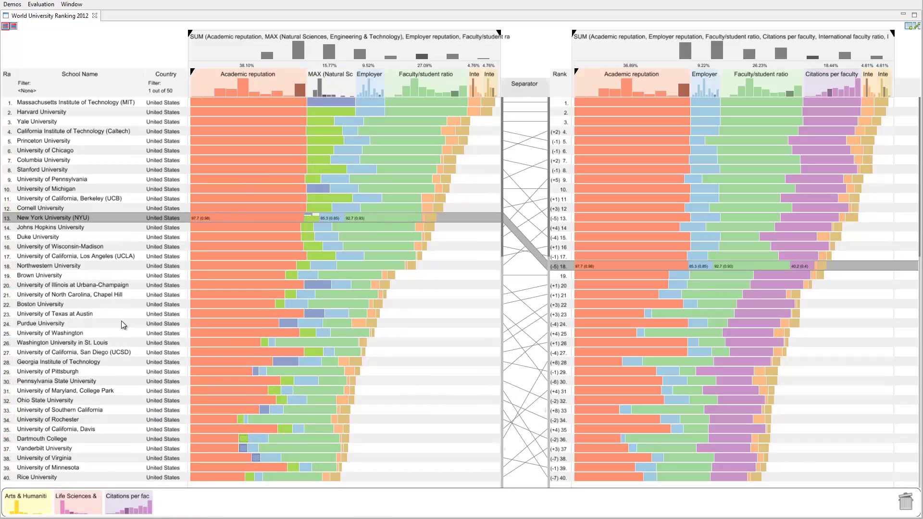
{"action": "left_click_drag", "start_coordinate": [26, 501], "coordinate": [356, 91]}
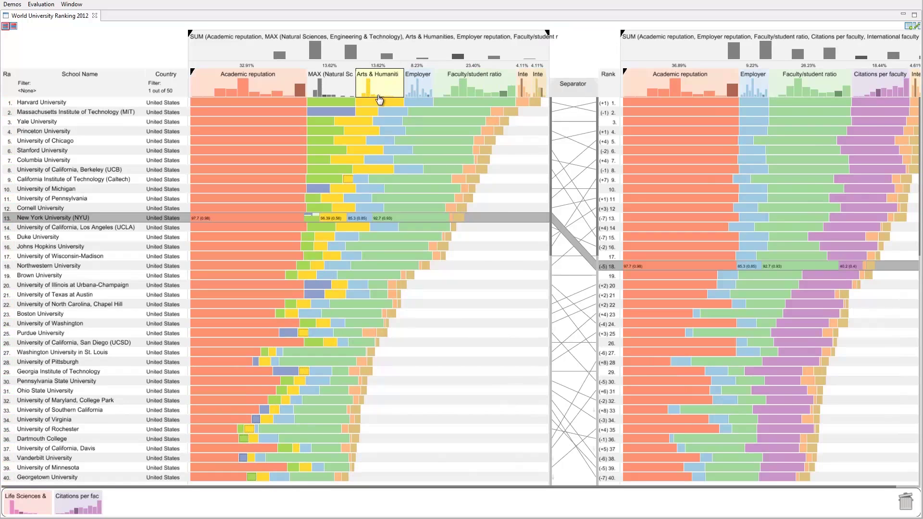
Open the mapping editor for the original sum's Arts & Humanities column and limit the mapped raw range to a maximum of about 68.
{"action": "right_click", "coordinate": [377, 93]}
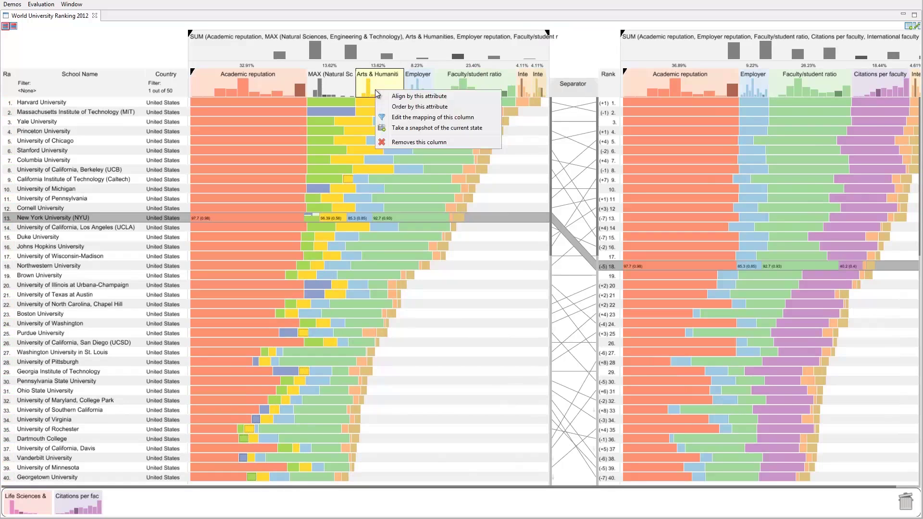
{"action": "left_click", "coordinate": [397, 117]}
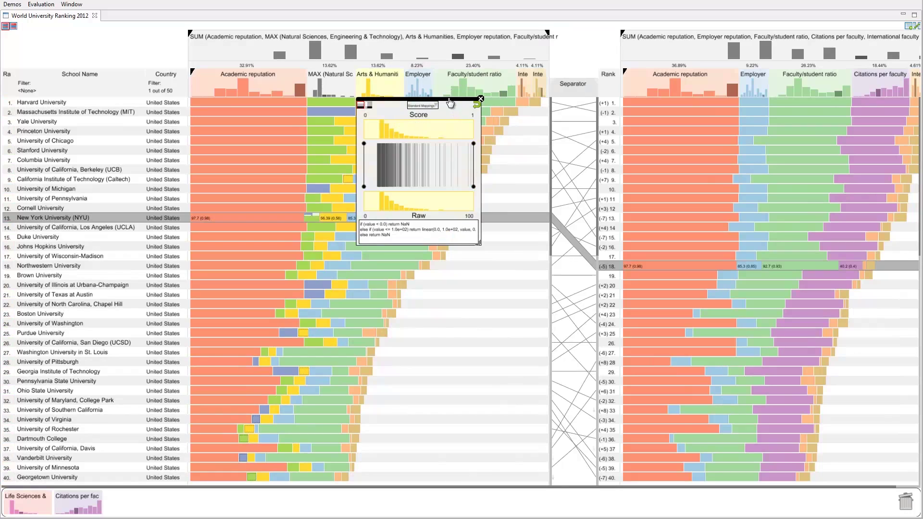
{"action": "left_click_drag", "start_coordinate": [449, 101], "coordinate": [541, 114]}
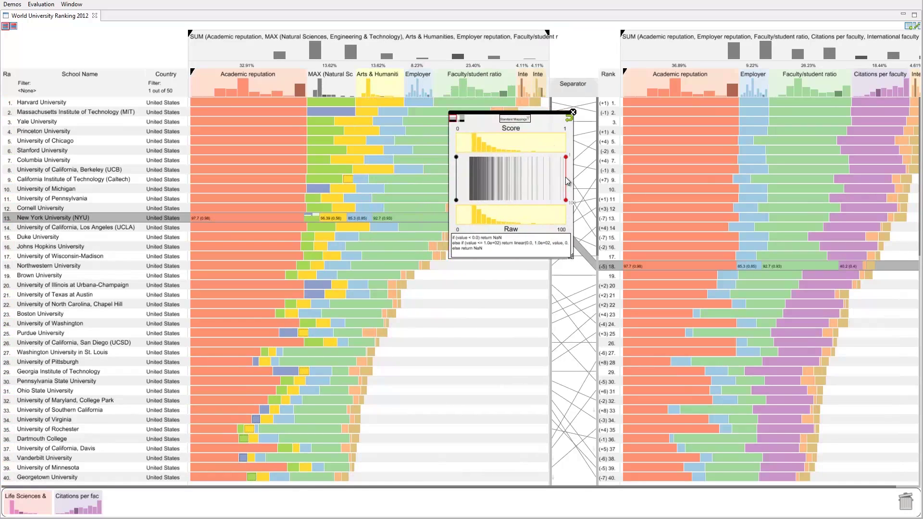
{"action": "left_click_drag", "start_coordinate": [565, 178], "coordinate": [531, 177]}
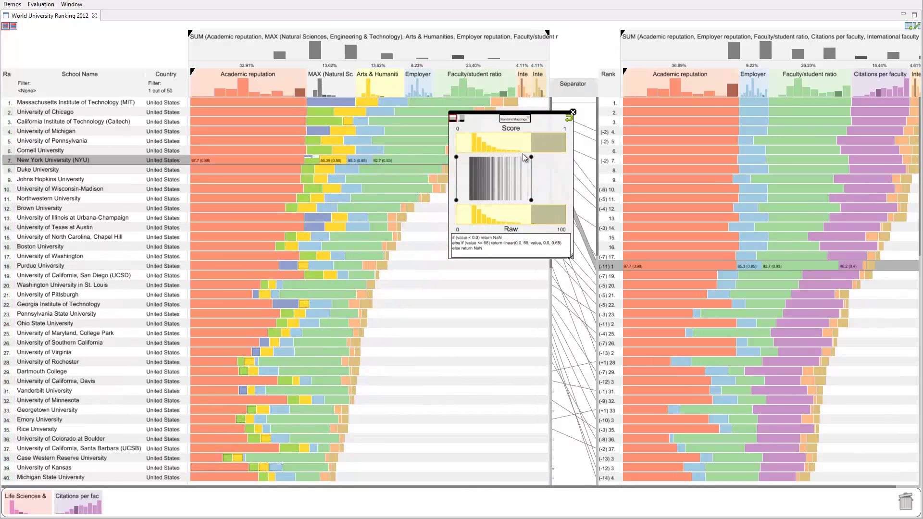
Apply the standard Invert mapping to Arts & Humanities, close the mapping editor and select the Massachusetts Institute of Technology (MIT) row.
{"action": "left_click", "coordinate": [518, 119]}
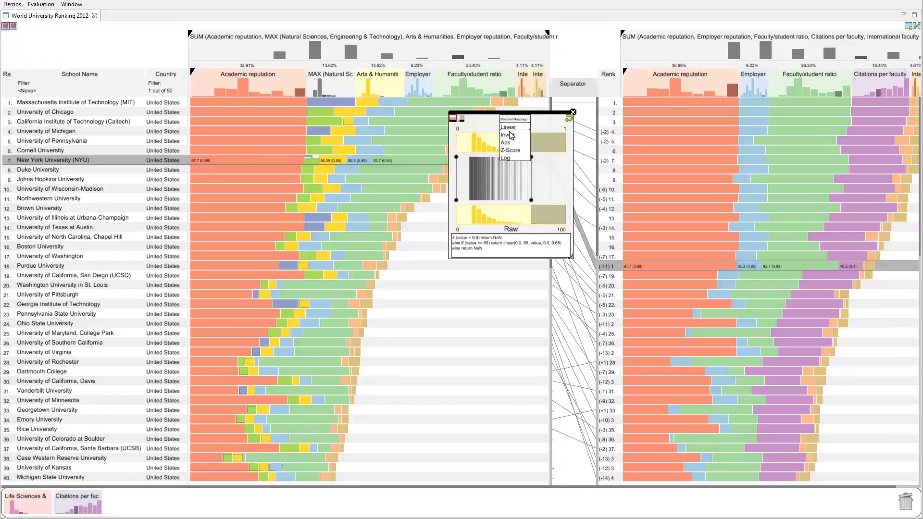
{"action": "left_click", "coordinate": [509, 136]}
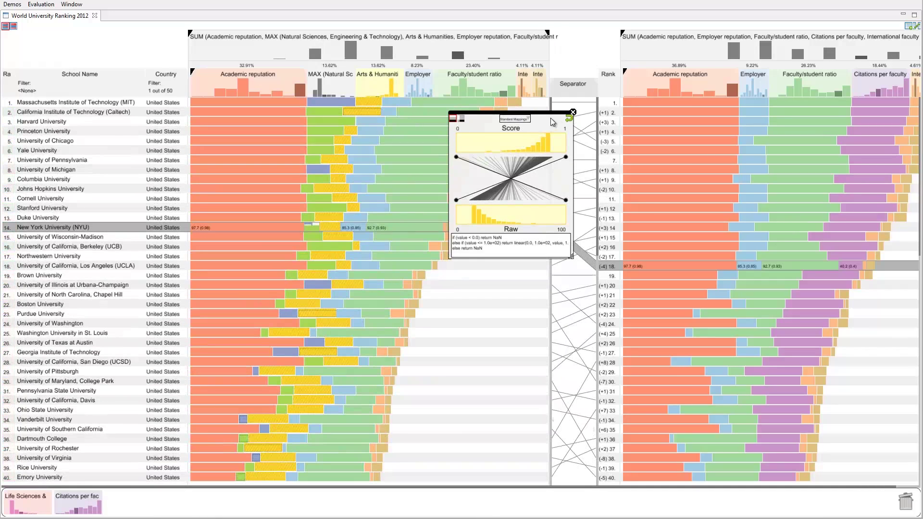
{"action": "left_click", "coordinate": [572, 113]}
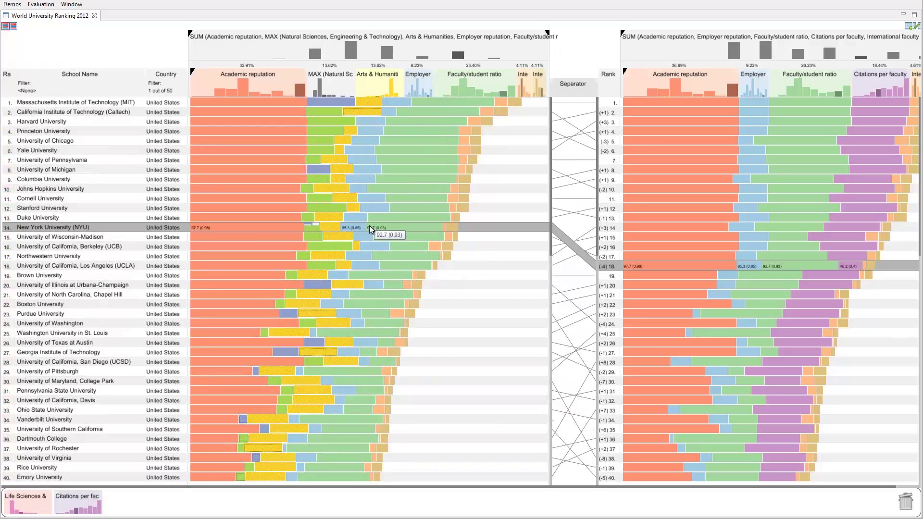
{"action": "left_click", "coordinate": [143, 106]}
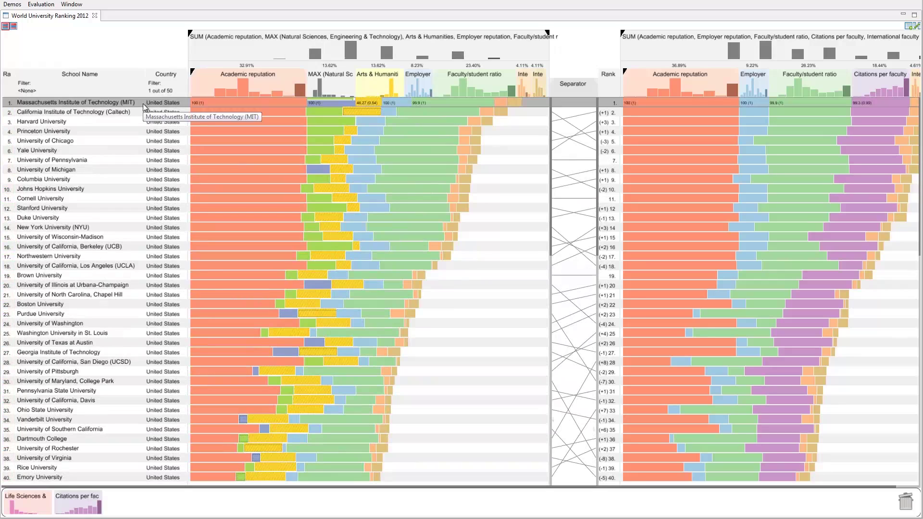